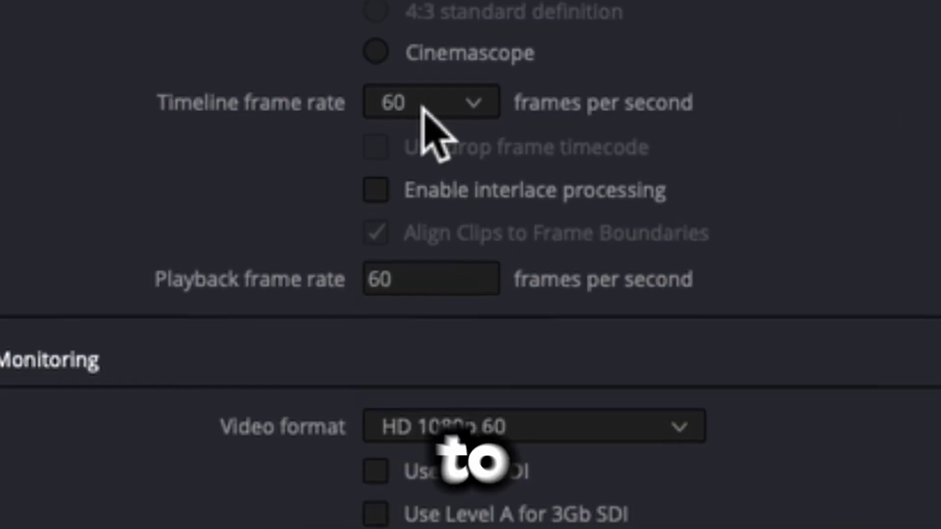
- Place the Paper Texture Background clip at the start of the Video 1 track
{"action": "scroll", "coordinate": [431, 147], "scroll_direction": "up", "scroll_amount": 3}
{"action": "scroll", "coordinate": [441, 206], "scroll_direction": "down", "scroll_amount": 3}
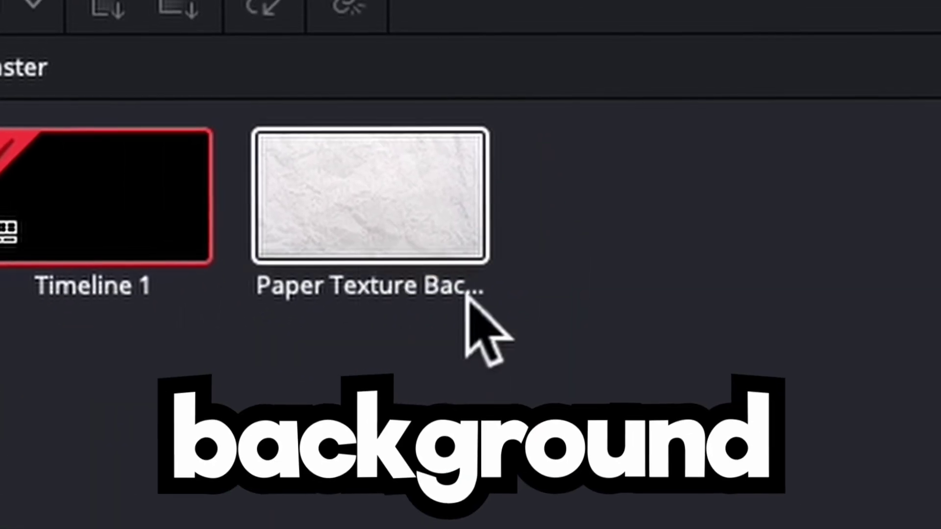
{"action": "left_click_drag", "start_coordinate": [343, 221], "coordinate": [628, 143]}
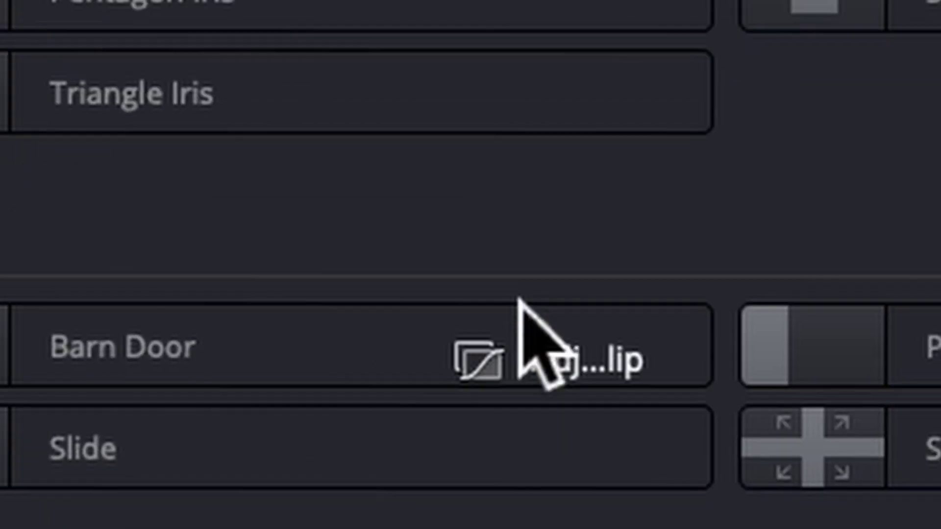
- Add an adjustment clip on Video 2 at the start of the timeline and trim it to about 40 frames
{"action": "left_click_drag", "start_coordinate": [87, 363], "coordinate": [138, 375]}
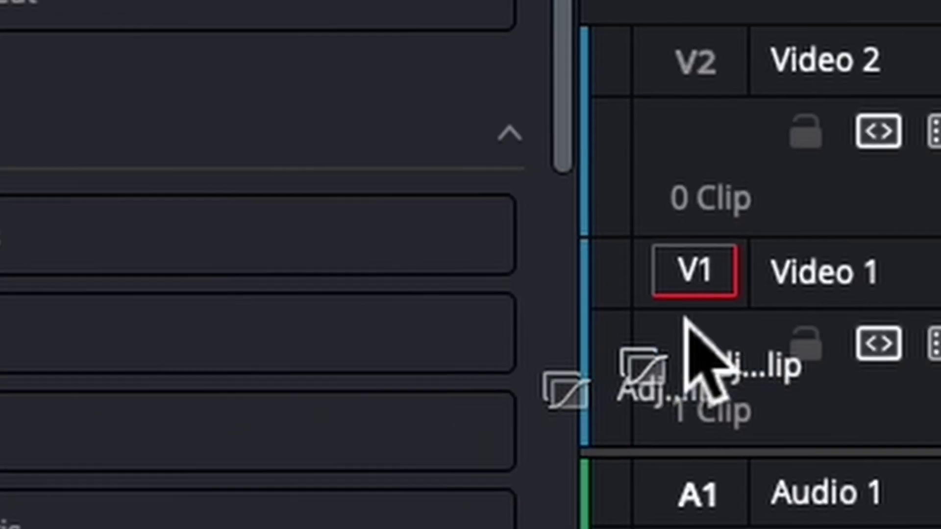
{"action": "left_click_drag", "start_coordinate": [687, 318], "coordinate": [615, 166]}
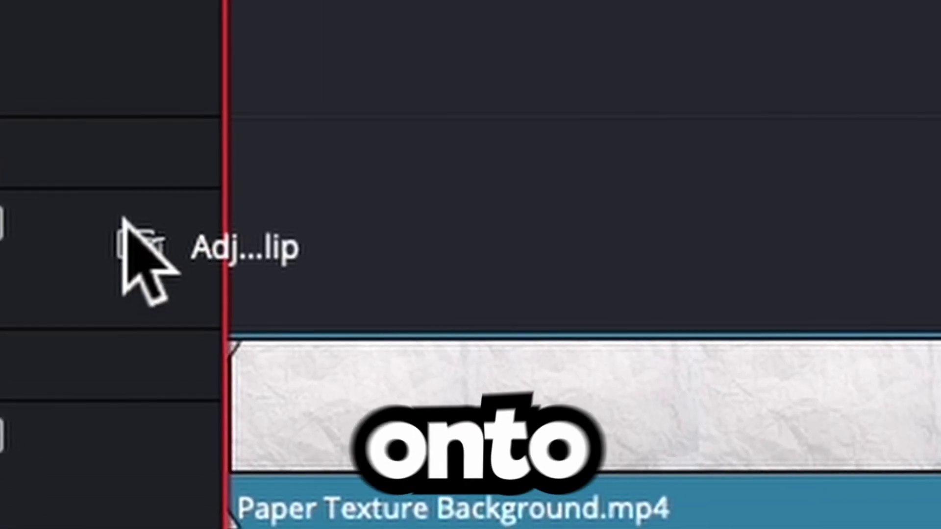
{"action": "left_click_drag", "start_coordinate": [123, 218], "coordinate": [233, 188]}
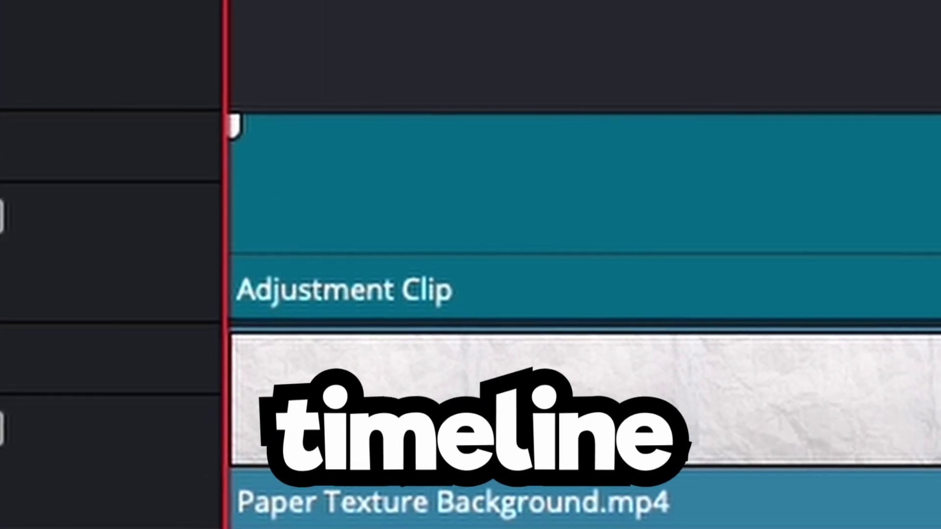
{"action": "left_click", "coordinate": [231, 294]}
{"action": "left_click_drag", "start_coordinate": [603, 336], "coordinate": [373, 431]}
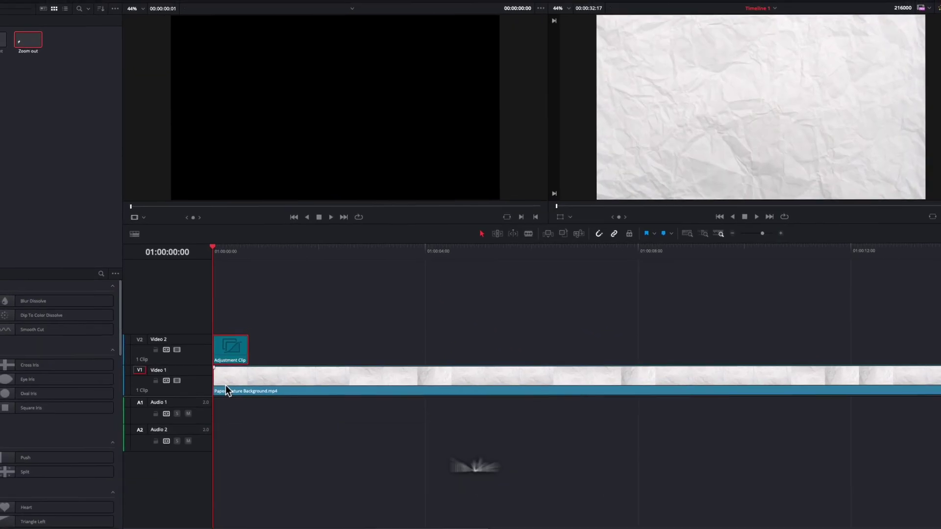
- Open the adjustment clip in Fusion and find the Lens Blur tool to add to its composition
{"action": "key", "text": "shift+5"}
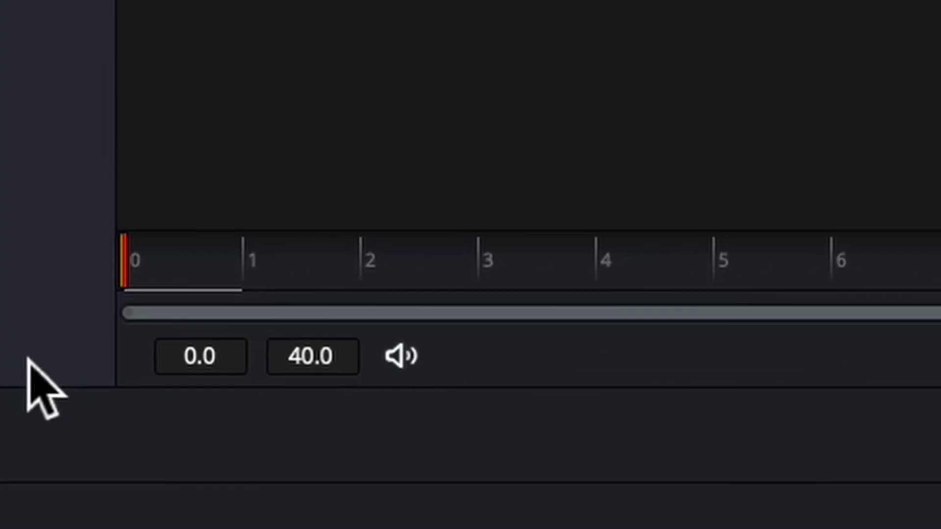
{"action": "key", "text": "shift+space"}
{"action": "type", "text": "lens"}
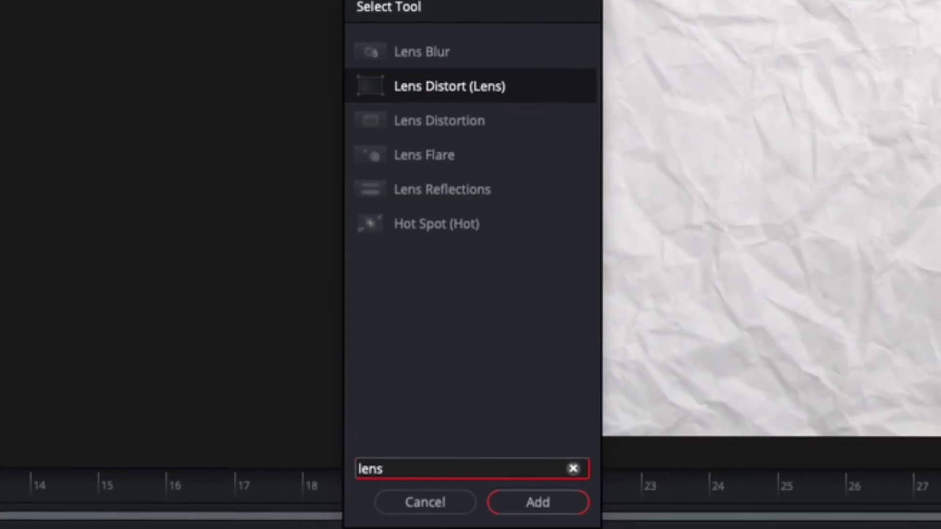
{"action": "type", "text": " b"}
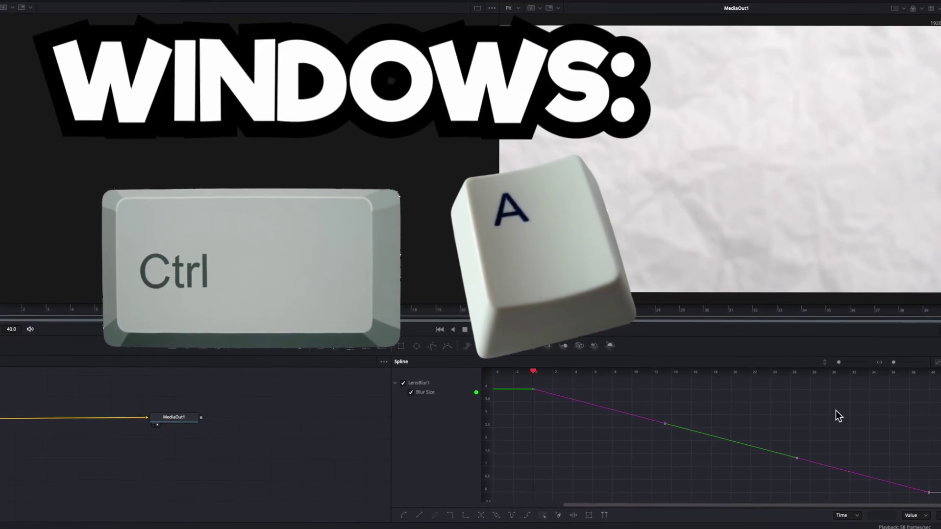
- Smooth all Blur Size keyframes in the spline graph and set their ease in to 100
{"action": "key", "text": "ctrl+a"}
{"action": "key", "text": "s"}
{"action": "key", "text": "t"}
{"action": "left_click_drag", "start_coordinate": [889, 374], "coordinate": [888, 374]}
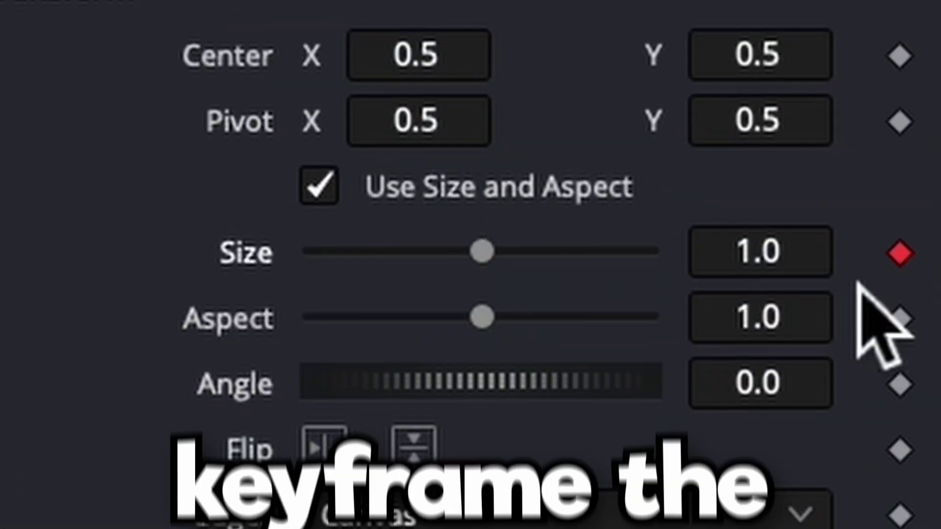
- Increase the keyframed Size of the Transform node and play back the zoom animation
{"action": "mouse_move", "coordinate": [556, 240]}
{"action": "left_mouse_down"}
{"action": "mouse_move", "coordinate": [582, 240]}
{"action": "mouse_move", "coordinate": [571, 245]}
{"action": "left_mouse_up"}
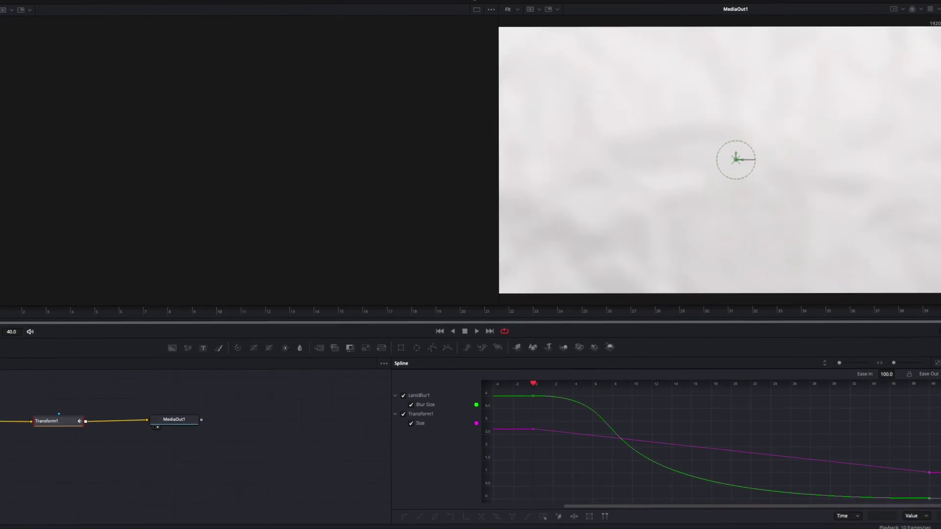
{"action": "key", "text": "space"}
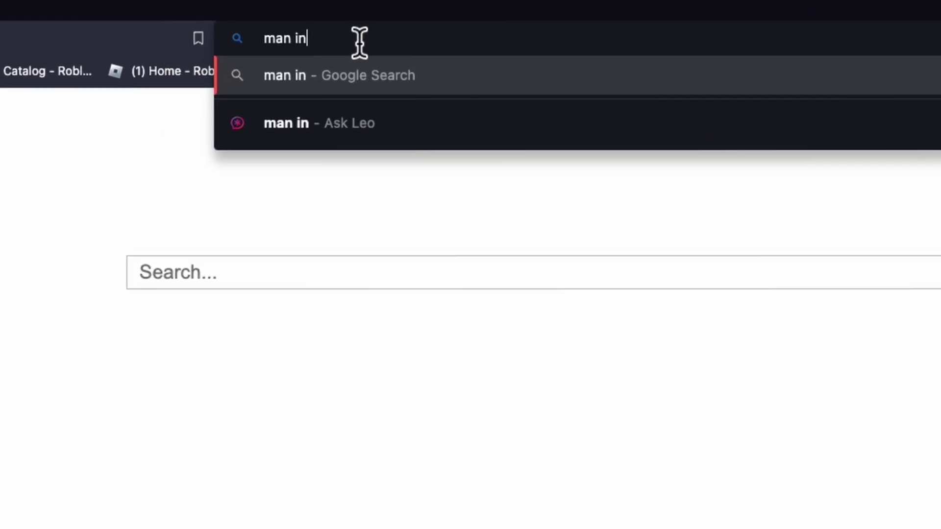
- Search the web in the browser for images of a "man in red suit"
{"action": "type", "text": "red s"}
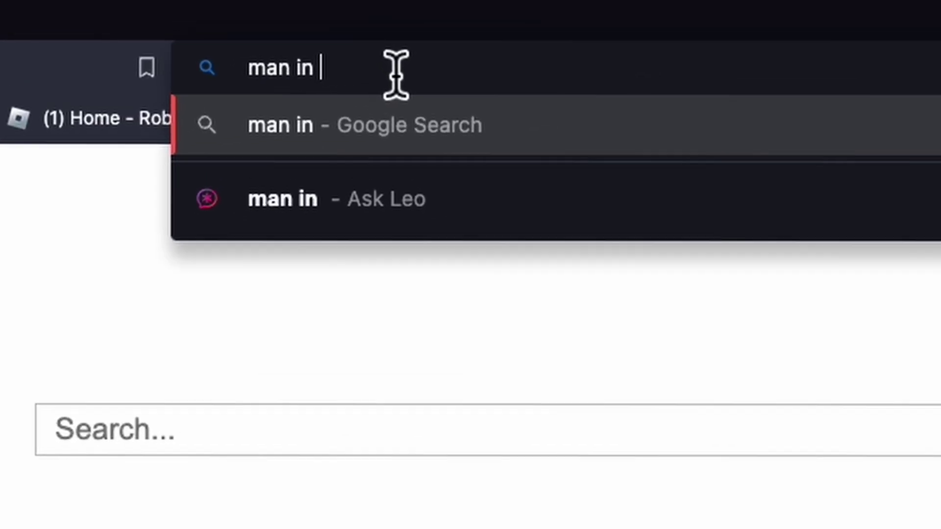
{"action": "key", "text": "Return"}
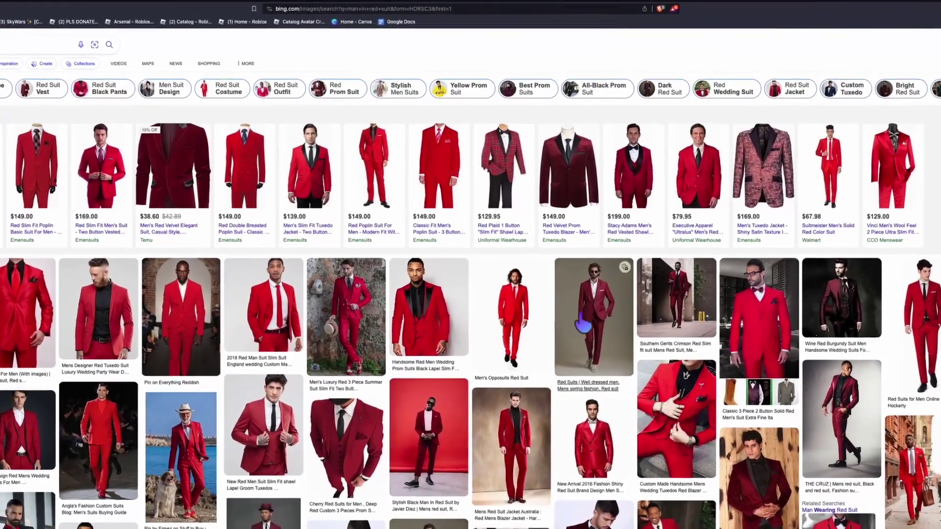
- Copy a picture of a man in a red suit and paste it into remove.bg to cut out its background
{"action": "left_click", "coordinate": [386, 243]}
{"action": "right_click", "coordinate": [386, 242]}
{"action": "left_click", "coordinate": [390, 249]}
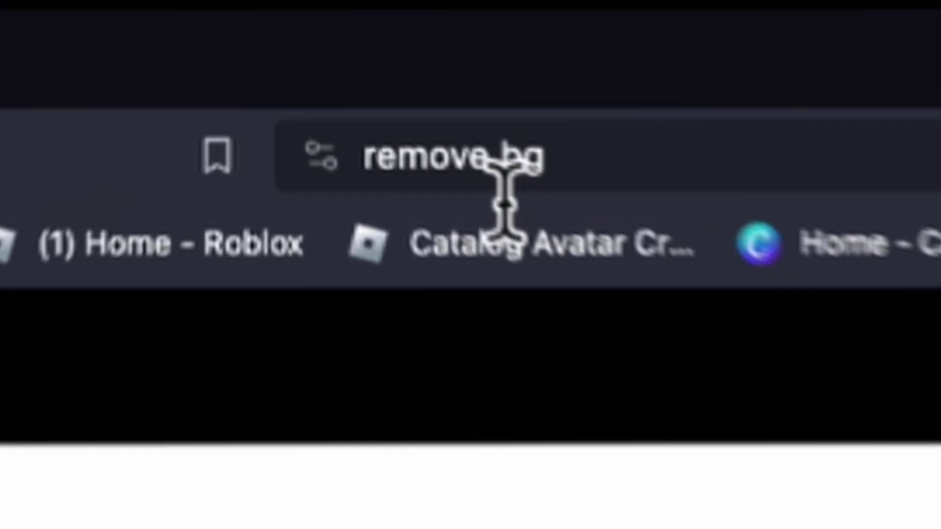
{"action": "key", "text": "super+v"}
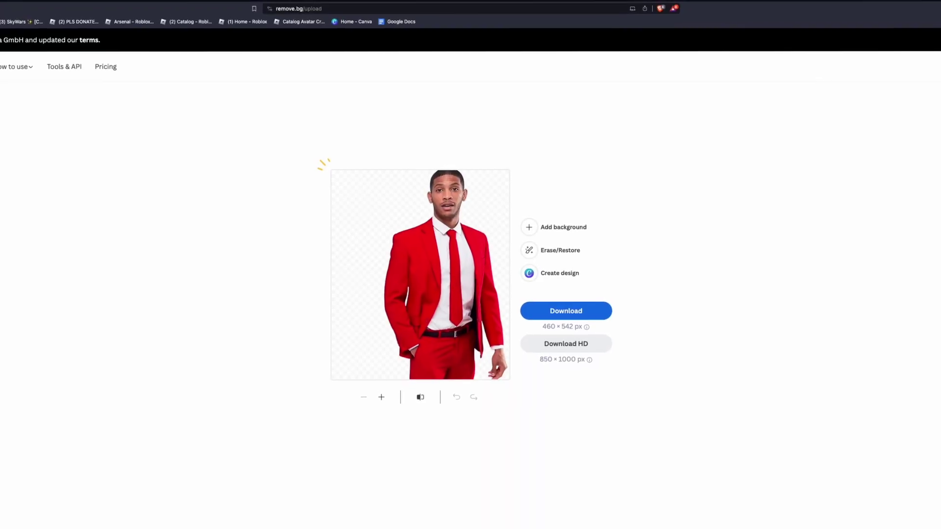
- Open photopea.com in a new browser tab and allow it to access the clipboard until the site is closed
{"action": "key", "text": "super+t"}
{"action": "type", "text": "photopea.com"}
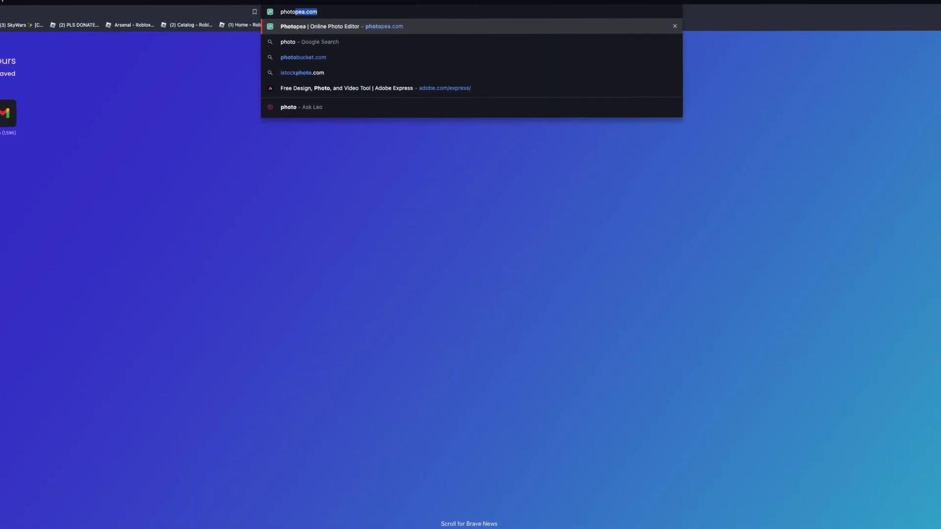
{"action": "key", "text": "Return"}
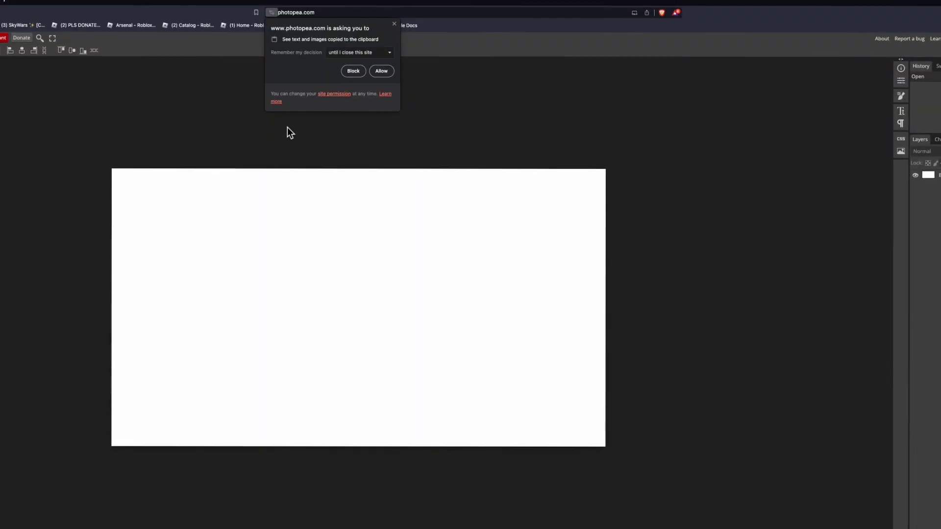
{"action": "left_click", "coordinate": [379, 67]}
- Reposition the pasted suit cutout and scale it up to span the full canvas height
{"action": "left_click_drag", "start_coordinate": [390, 310], "coordinate": [351, 301]}
{"action": "left_click_drag", "start_coordinate": [405, 394], "coordinate": [415, 419]}
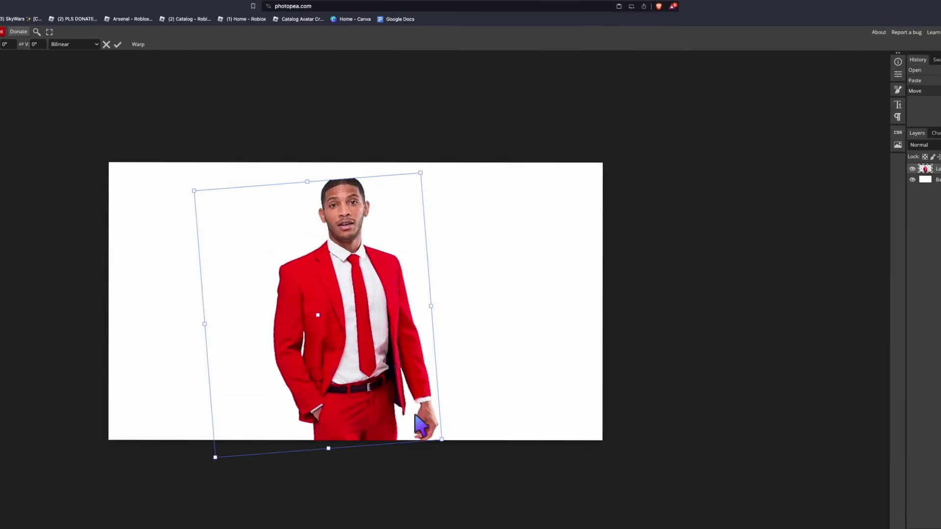
{"action": "key", "text": "ctrl+z"}
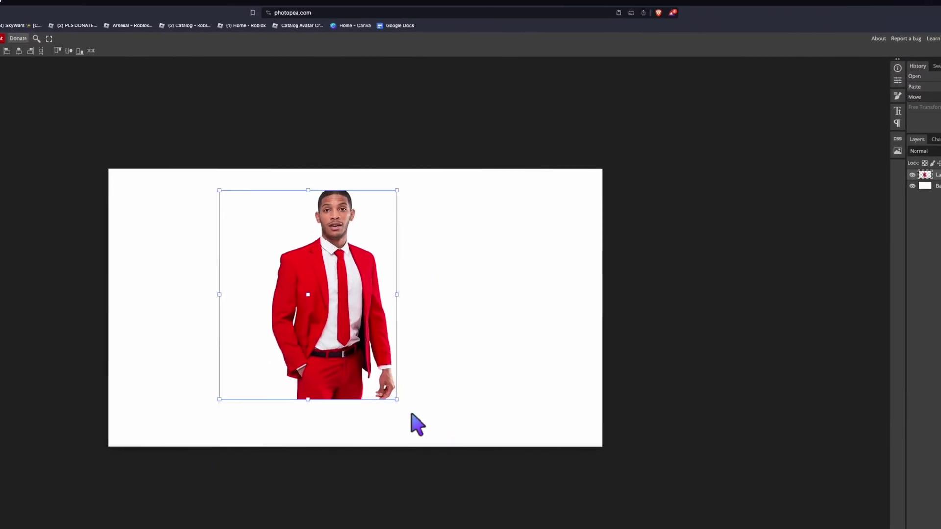
{"action": "left_click_drag", "start_coordinate": [399, 399], "coordinate": [449, 470]}
{"action": "right_click", "coordinate": [355, 286]}
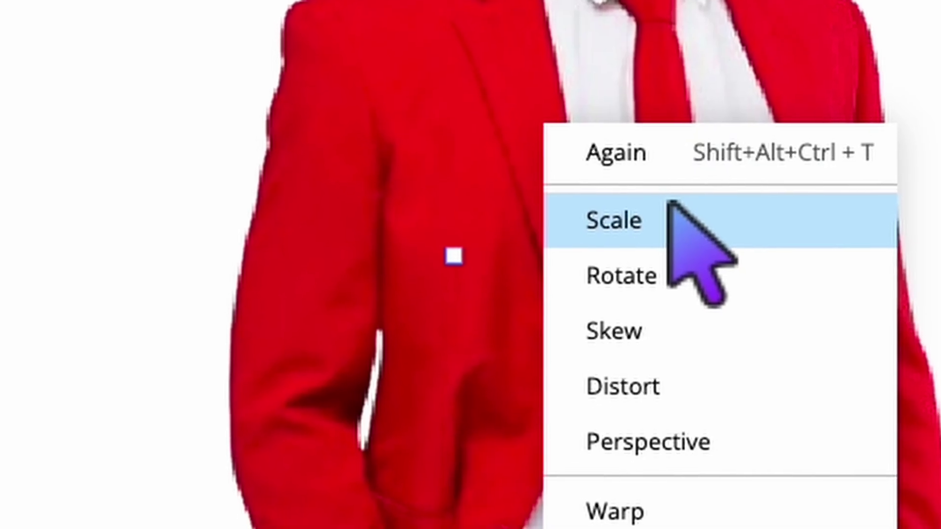
{"action": "left_click", "coordinate": [383, 305]}
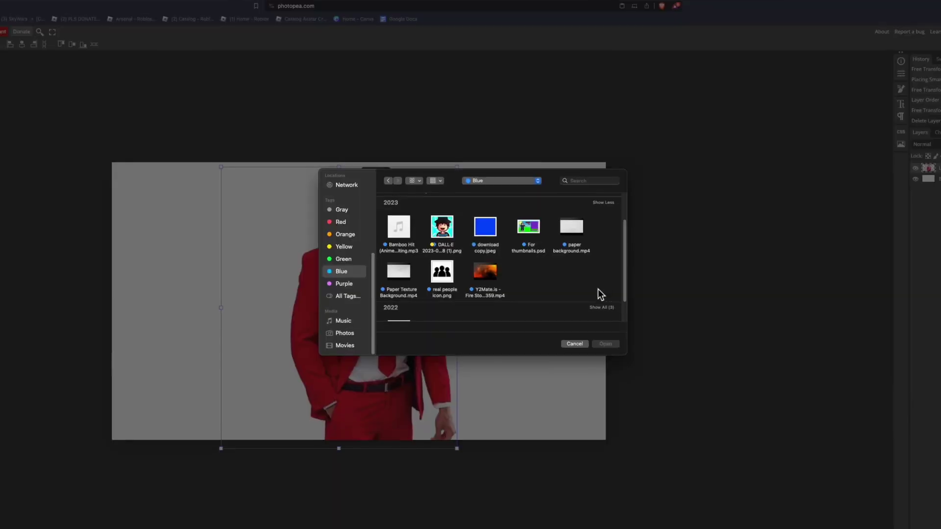
- Browse the Blue-tagged files for a logo image to use as the head, and hide the white Background layer
{"action": "scroll", "coordinate": [598, 292], "scroll_direction": "down", "scroll_amount": 3}
{"action": "scroll", "coordinate": [576, 295], "scroll_direction": "up", "scroll_amount": 5}
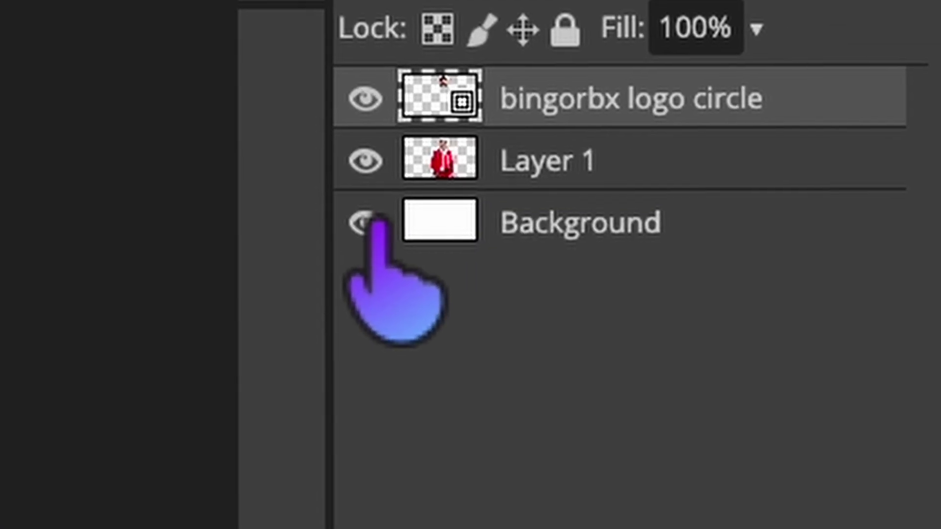
{"action": "left_click", "coordinate": [911, 194]}
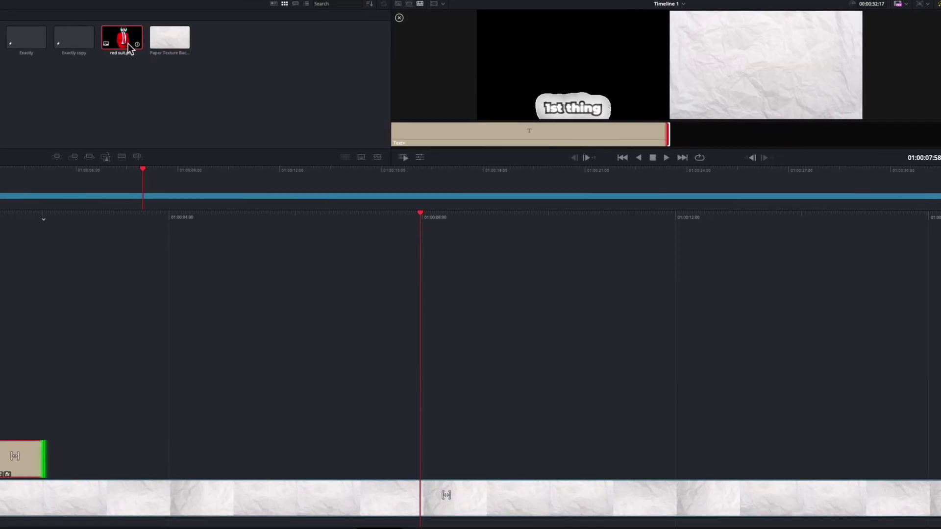
- Switch to DaVinci Resolve, place red suit.png on the track above the paper background, and move the playhead to the clip's start
{"action": "left_click_drag", "start_coordinate": [130, 49], "coordinate": [386, 465]}
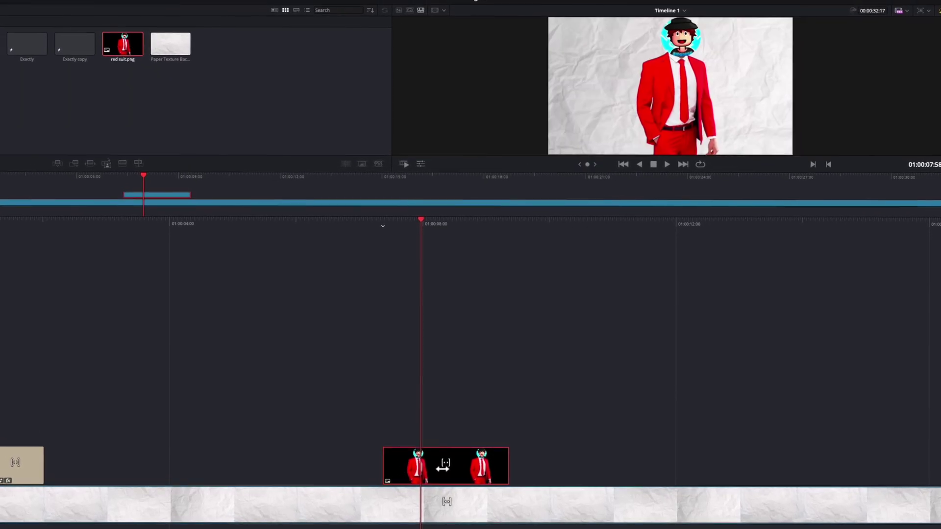
{"action": "left_click_drag", "start_coordinate": [431, 256], "coordinate": [479, 219]}
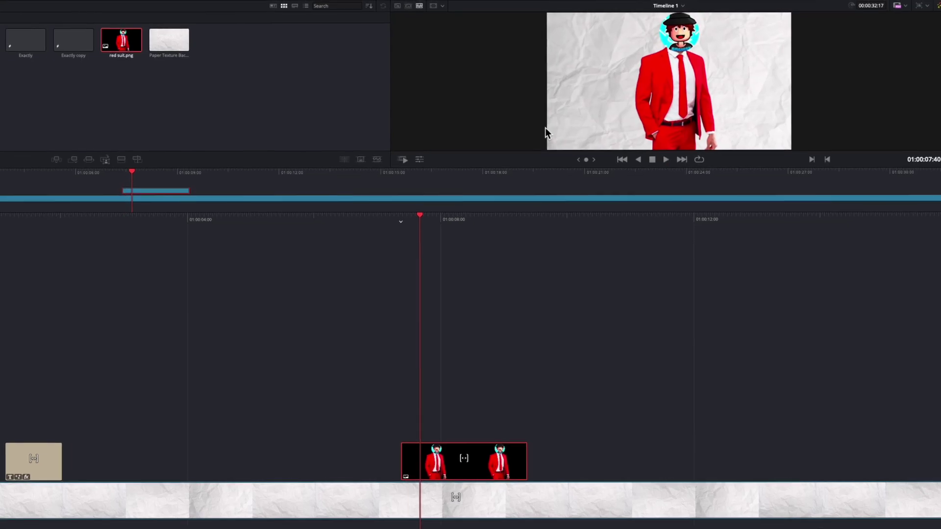
{"action": "scroll", "coordinate": [428, 378], "scroll_direction": "up", "scroll_amount": 5}
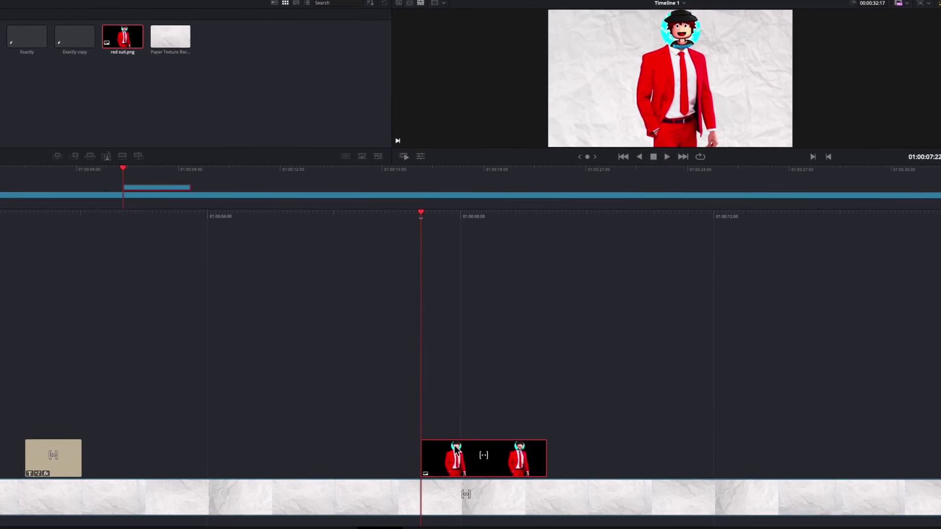
- Open the red suit.png clip in Fusion and add a Transform node before MediaOut1
{"action": "key", "text": "shift+5"}
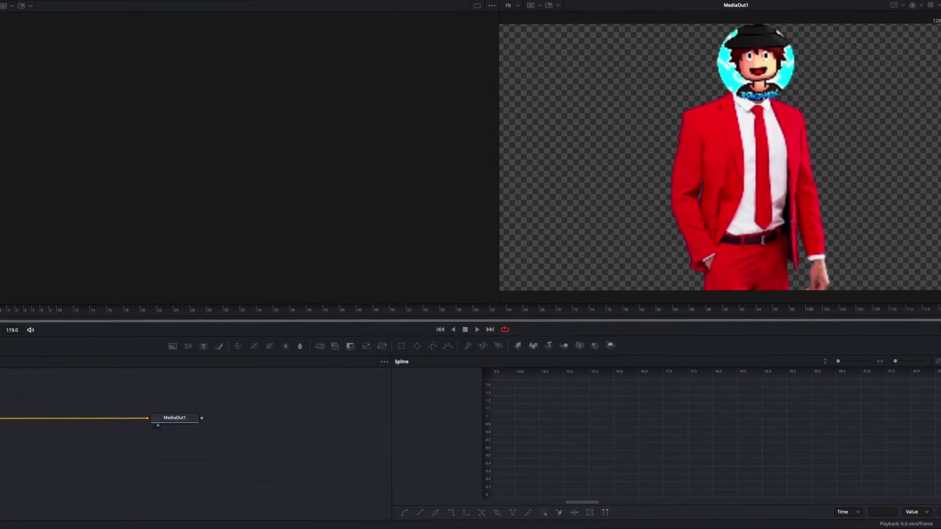
{"action": "key", "text": "shift+space"}
{"action": "type", "text": "transform"}
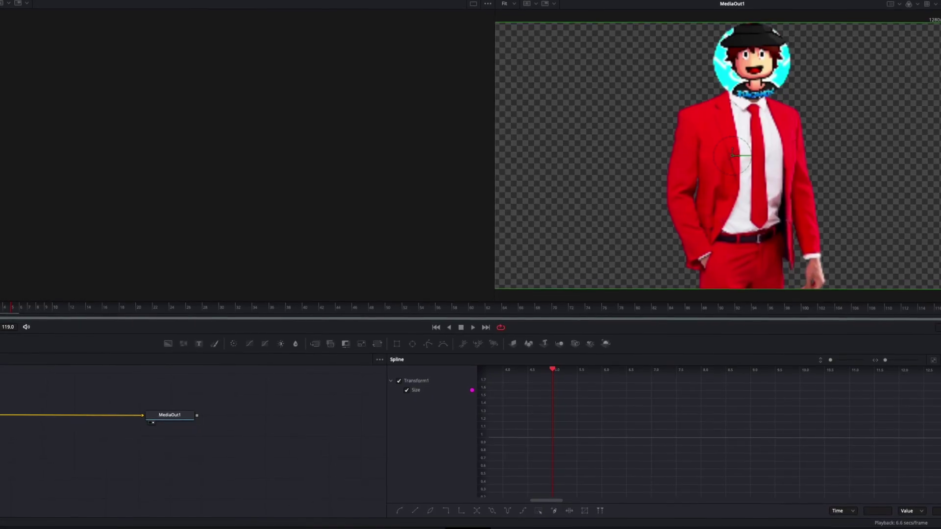
- Enter a new keyframed Size value for the Transform node at frame 5
{"action": "left_click", "coordinate": [804, 237]}
{"action": "key", "text": "BackSpace"}
{"action": "type", "text": "1."}
{"action": "key", "text": "Tab"}
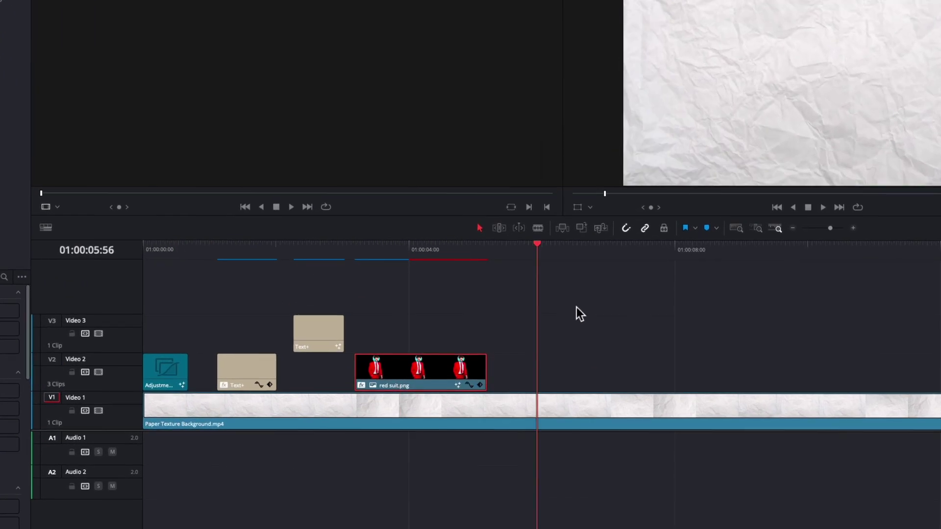
- Place an adjustment clip on Video 2 at 01:00:05:24, after the red suit clip, and adjust its zoom effect's horizontal pivot
{"action": "left_click", "coordinate": [502, 313]}
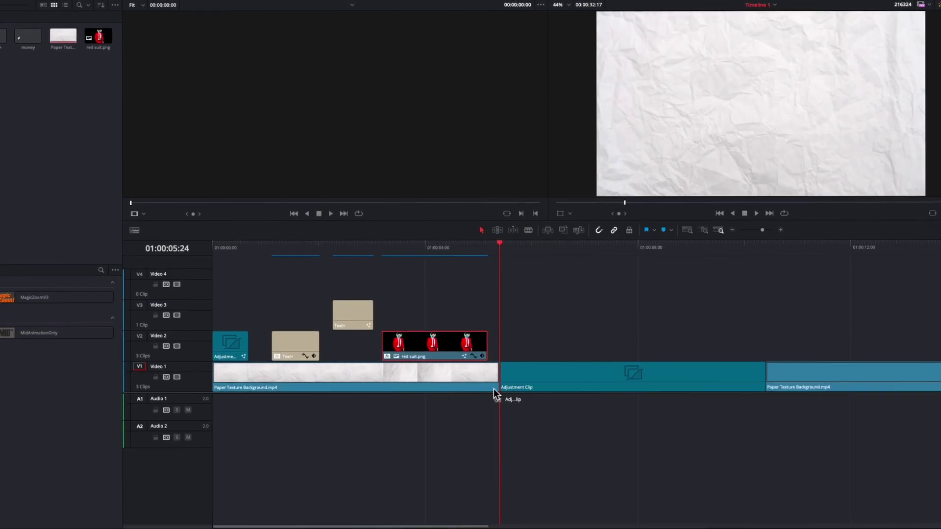
{"action": "left_click_drag", "start_coordinate": [493, 389], "coordinate": [504, 351]}
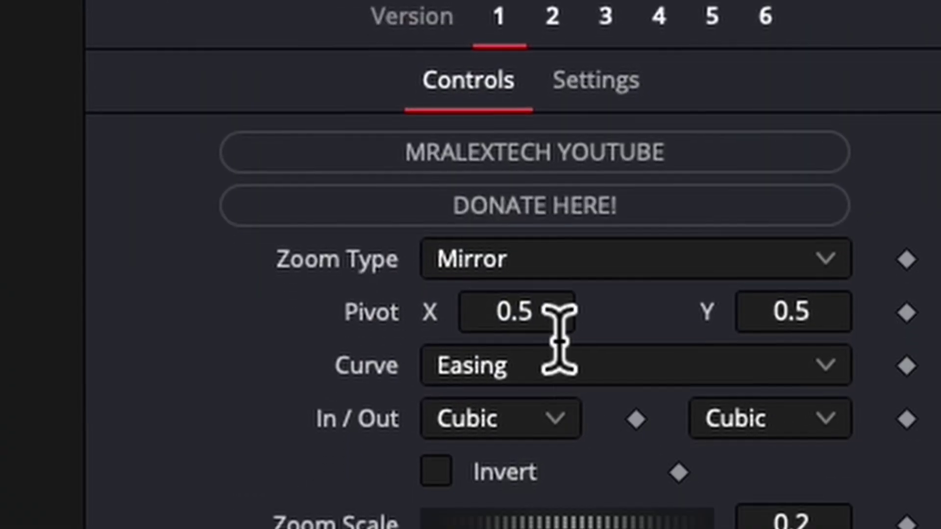
{"action": "left_click_drag", "start_coordinate": [559, 319], "coordinate": [637, 319]}
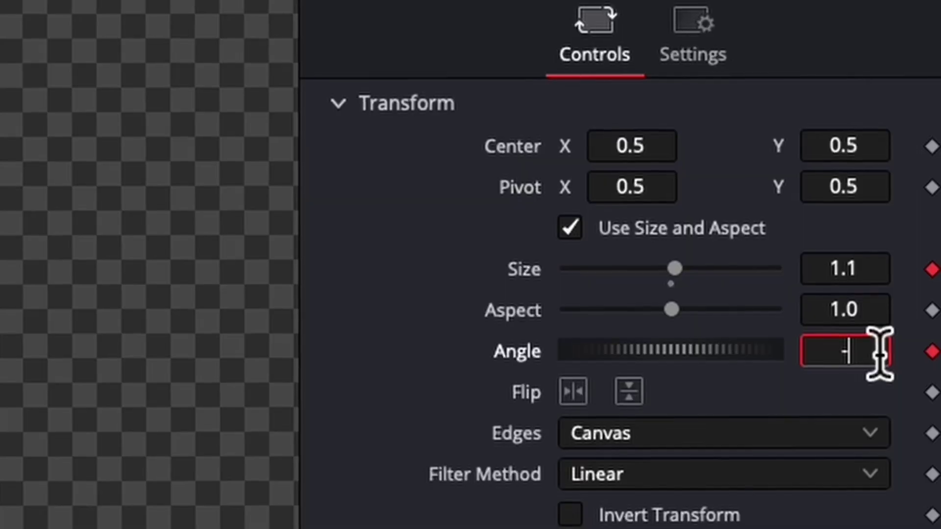
- Set the Transform node's keyframed Angle to -3 and enter 0.95 for its next Size keyframe
{"action": "type", "text": "-3"}
{"action": "key", "text": "Tab"}
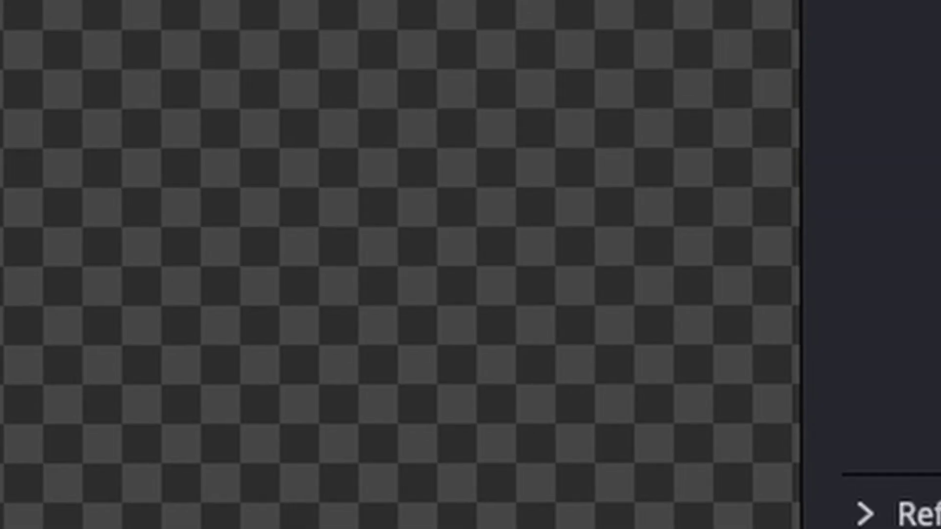
{"action": "type", "text": "0.95"}
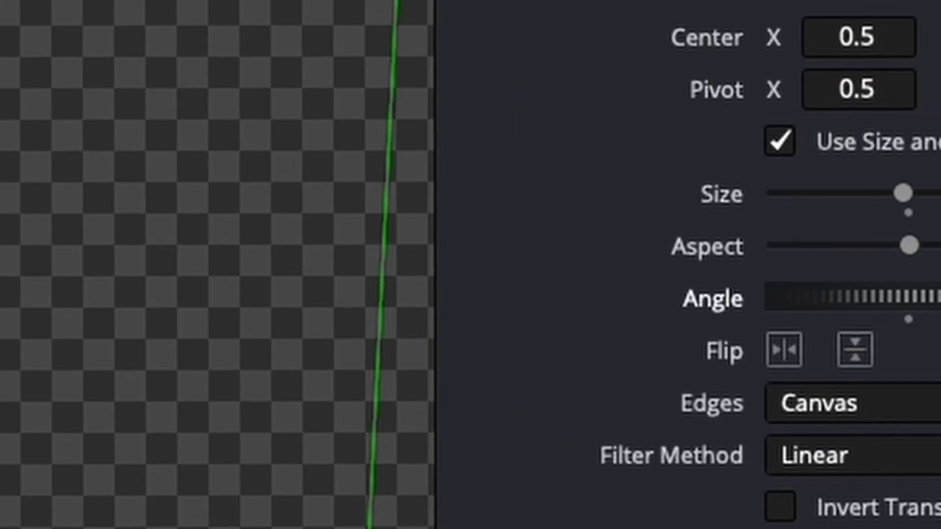
- Keyframe the Transform node's Angle at 1, -2 and 0 on successive frames, finishing with Size at 1.0
{"action": "type", "text": "1"}
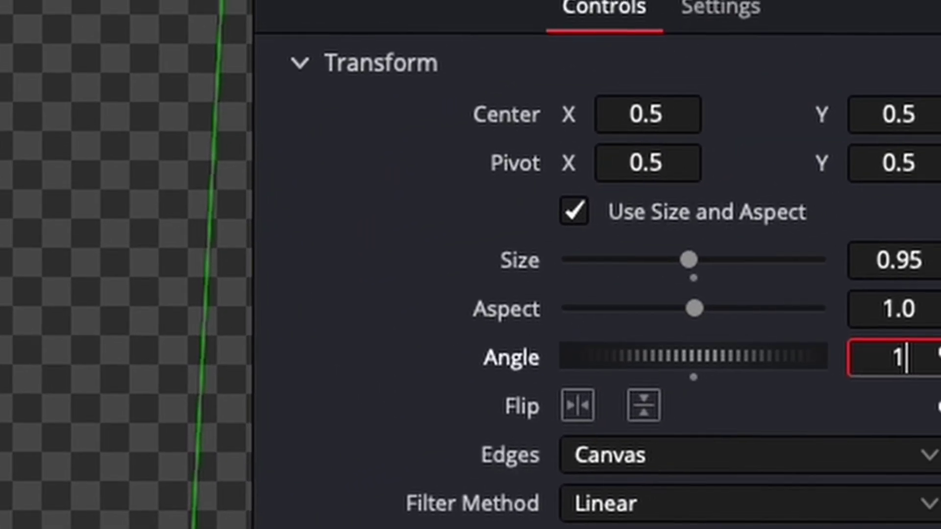
{"action": "key", "text": "Tab"}
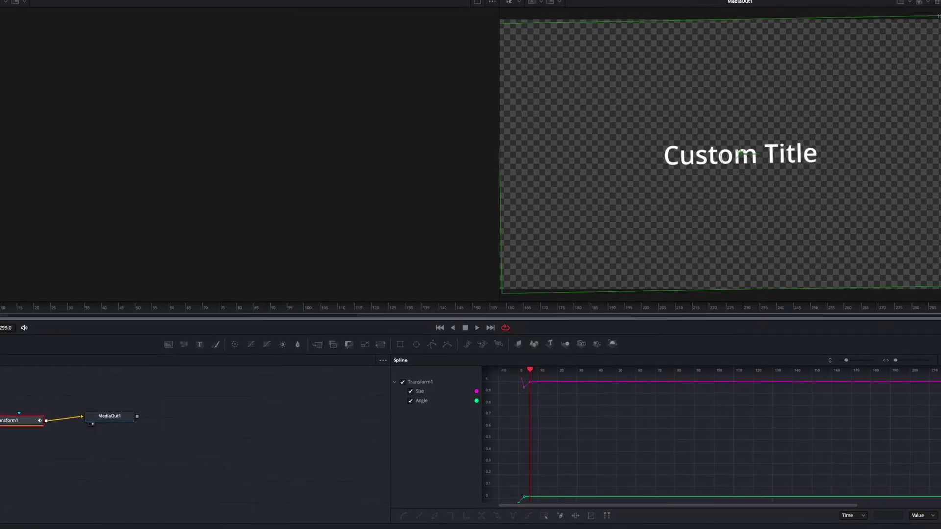
{"action": "type", "text": "2"}
{"action": "key", "text": "Return"}
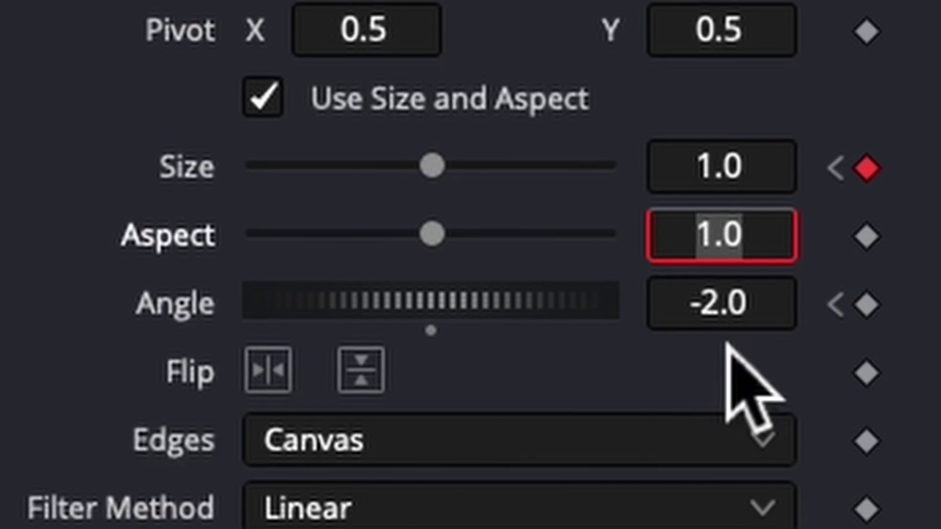
{"action": "left_click", "coordinate": [794, 294]}
{"action": "type", "text": "0"}
{"action": "key", "text": "Return"}
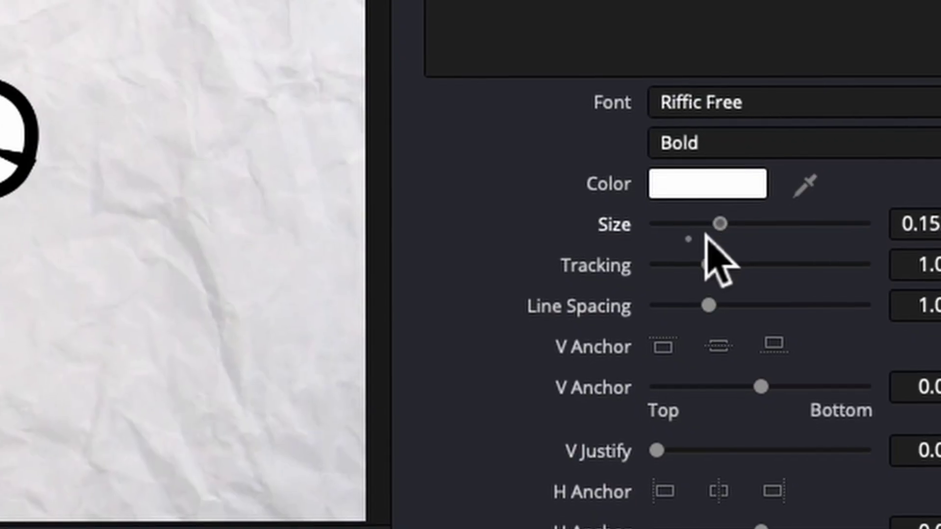
- Reduce the text size of the Riffic Free Bold title
{"action": "left_click_drag", "start_coordinate": [706, 235], "coordinate": [659, 248]}
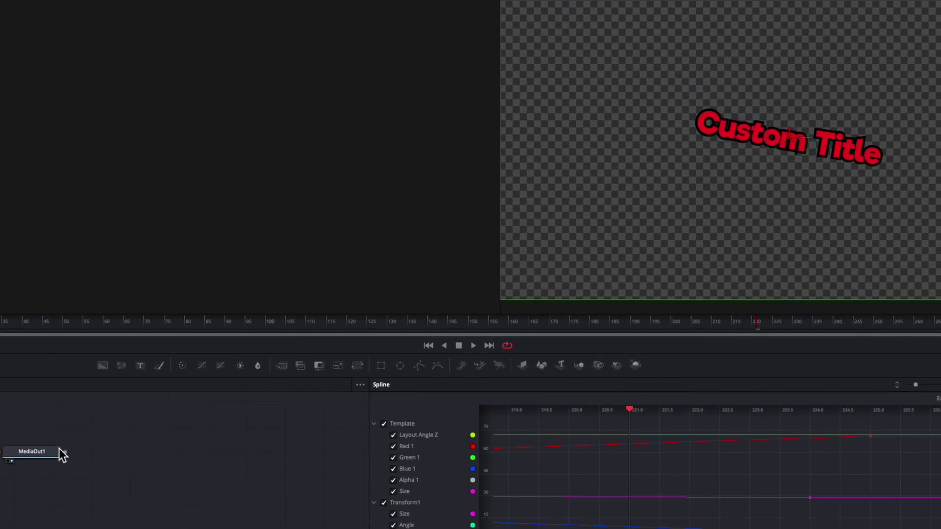
- Add a Glow node before MediaOut1 in the title's composition and set its Apply Mode to Threshold
{"action": "key", "text": "shift+space"}
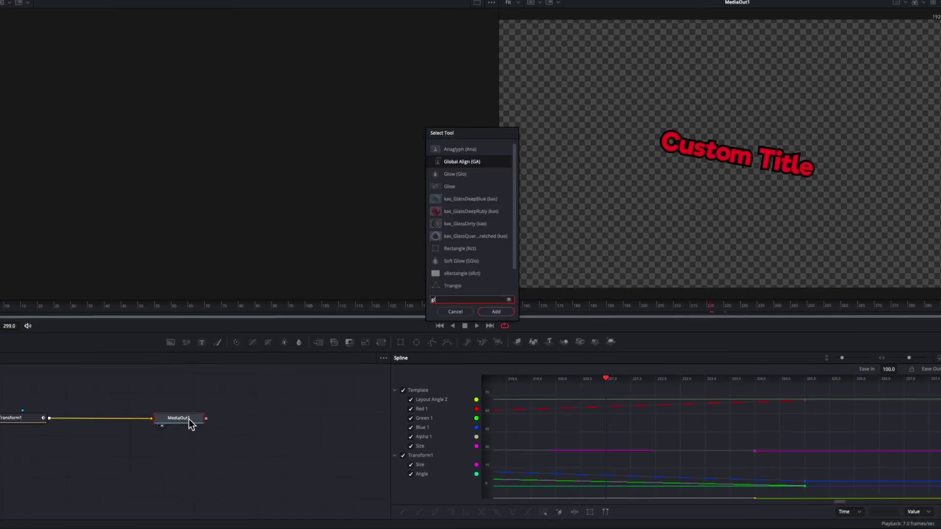
{"action": "type", "text": "glow"}
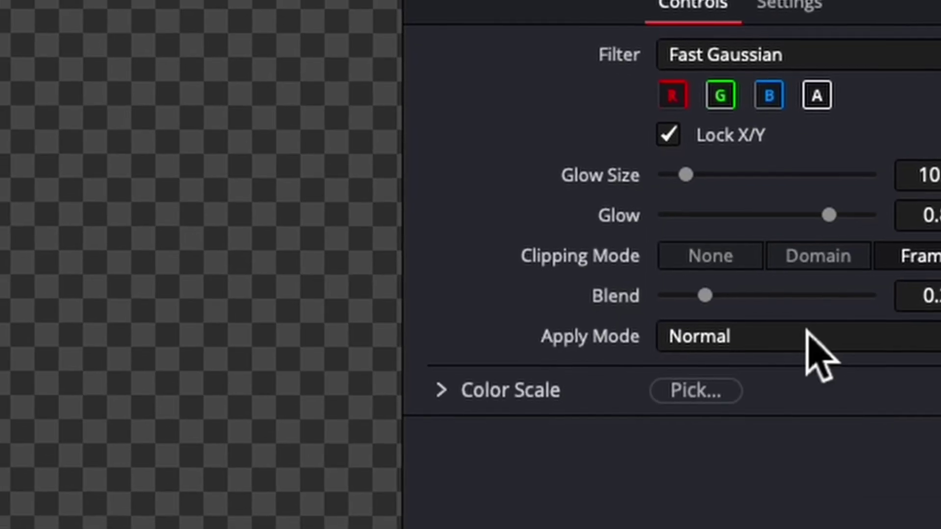
{"action": "left_click", "coordinate": [806, 332]}
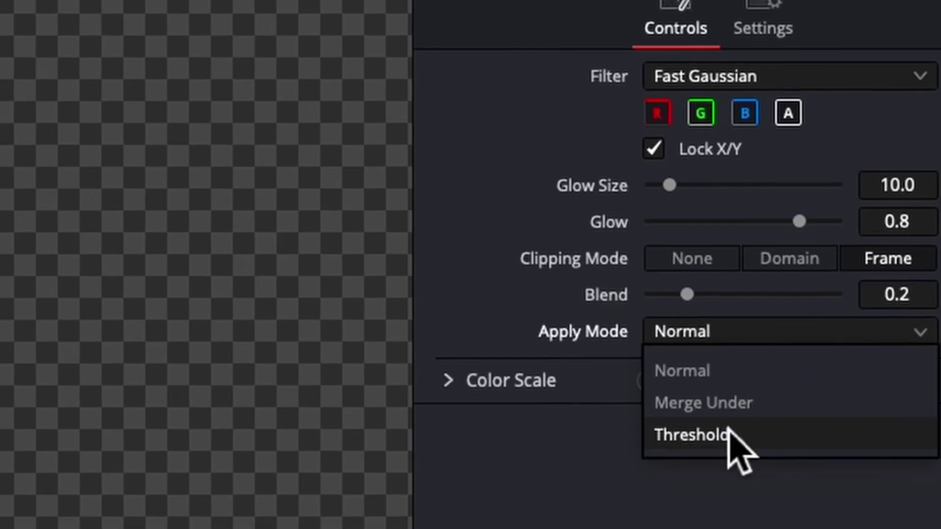
{"action": "left_click", "coordinate": [749, 450]}
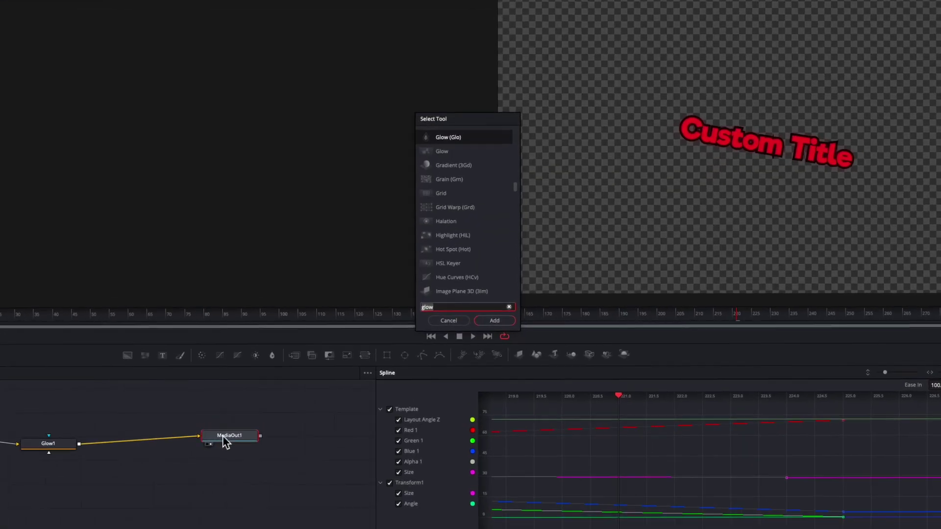
- Find the Rays tool and add it to the title's node chain between Glow1 and MediaOut1
{"action": "key", "text": "BackSpace"}
{"action": "key", "text": "BackSpace"}
{"action": "key", "text": "BackSpace"}
{"action": "key", "text": "BackSpace"}
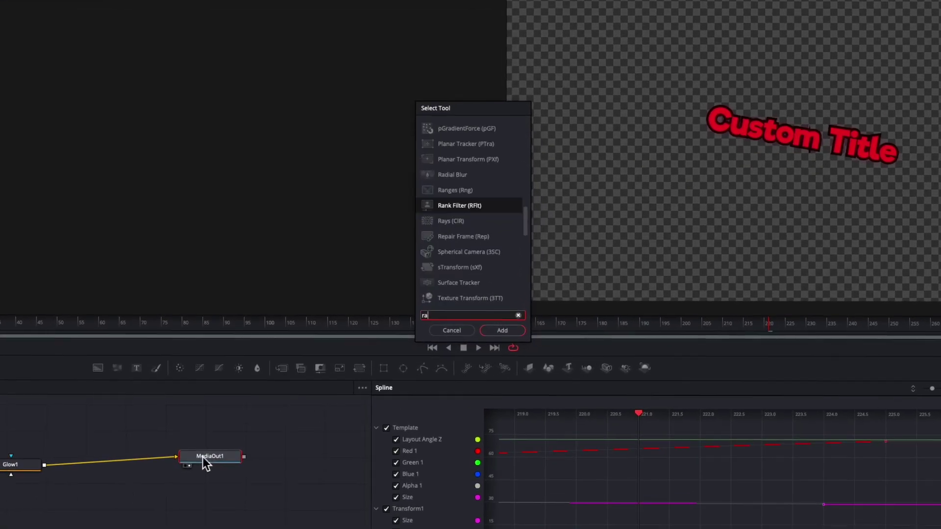
{"action": "type", "text": "rays"}
{"action": "key", "text": "Return"}
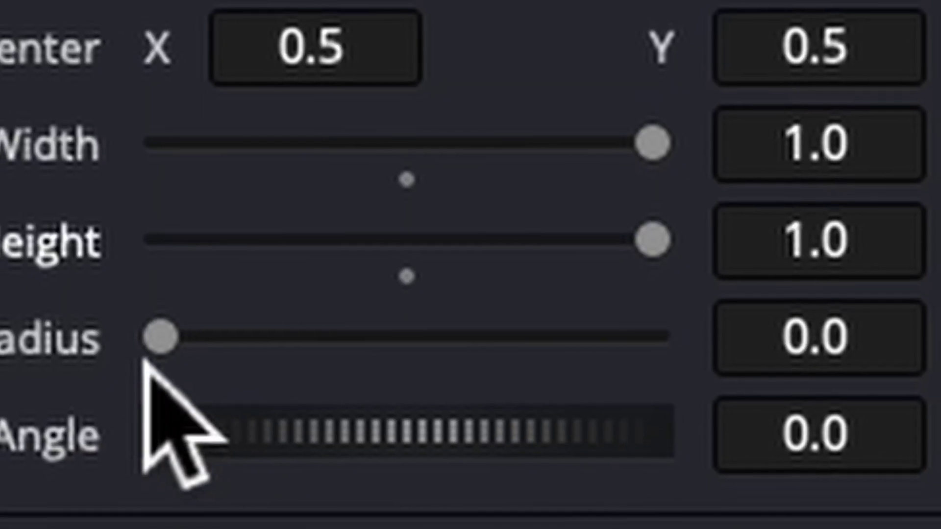
- Increase the corner radius of the full-frame rectangle mask and scale the white panel down slightly with the Transform node
{"action": "left_click_drag", "start_coordinate": [143, 361], "coordinate": [310, 377]}
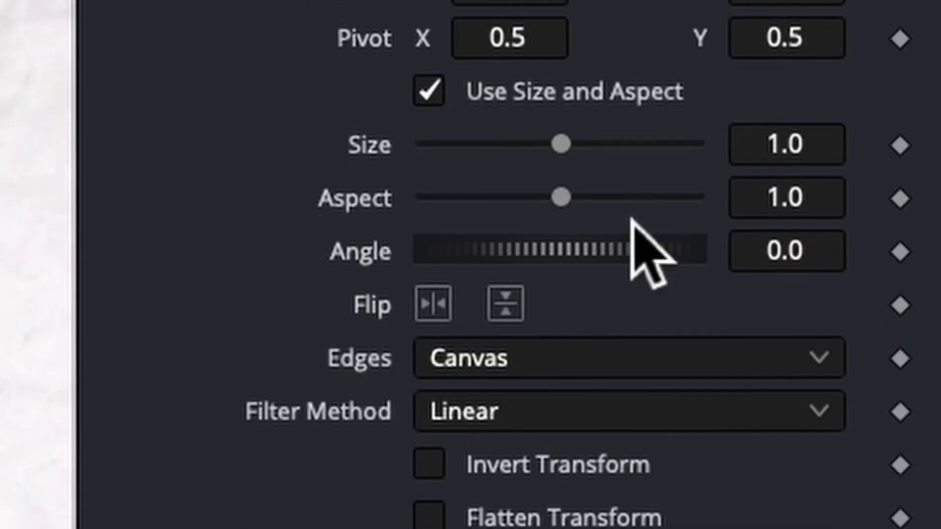
{"action": "left_click_drag", "start_coordinate": [561, 142], "coordinate": [539, 129]}
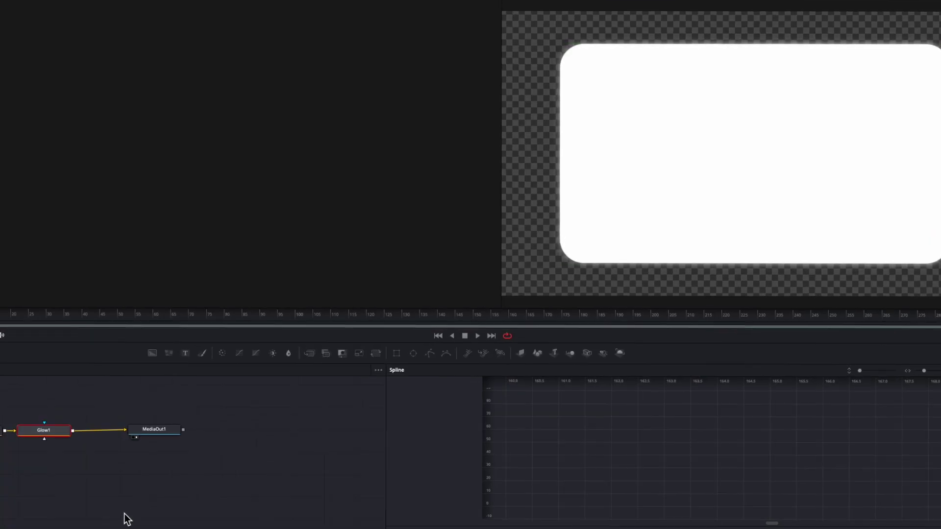